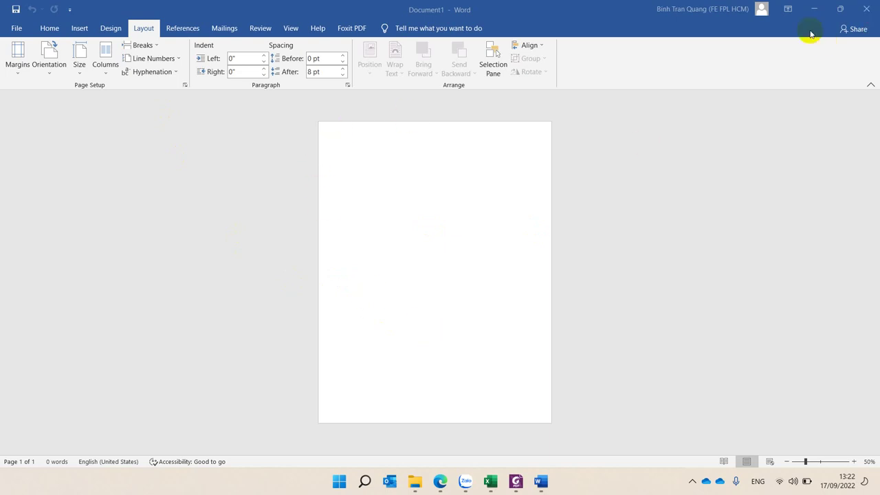
- Set the paper size to A4 and keep the page in Portrait orientation
click(79, 72)
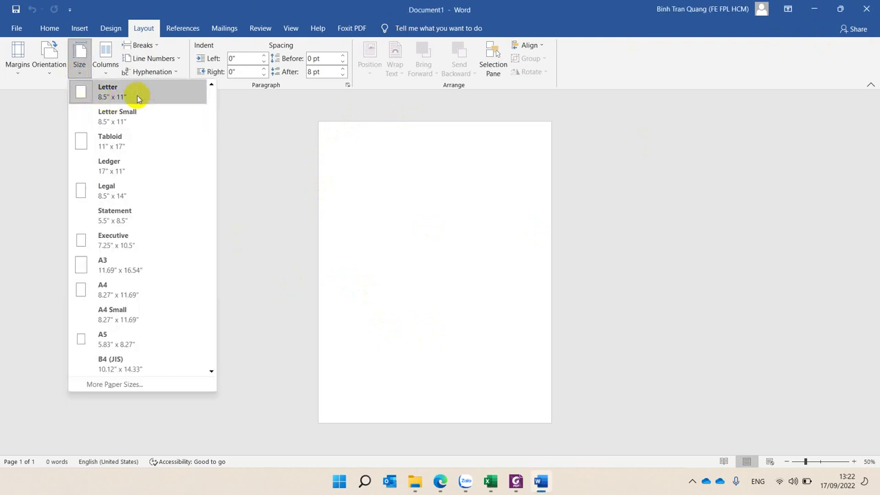
click(153, 295)
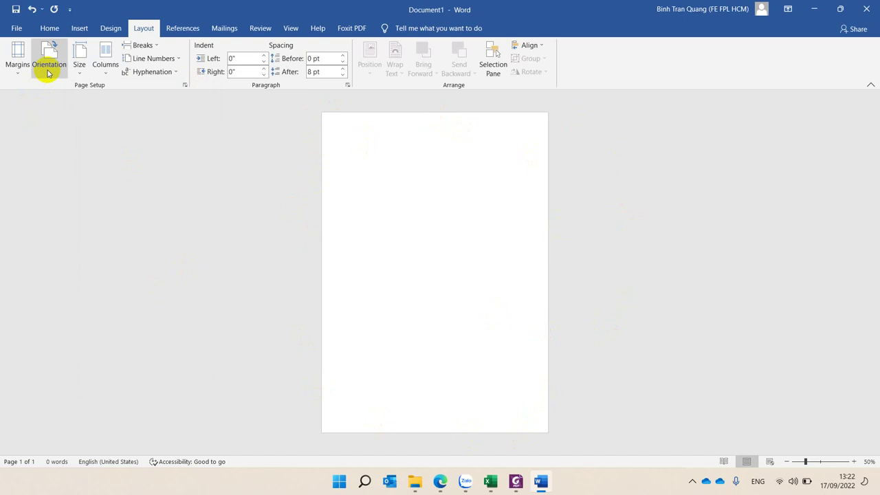
click(48, 73)
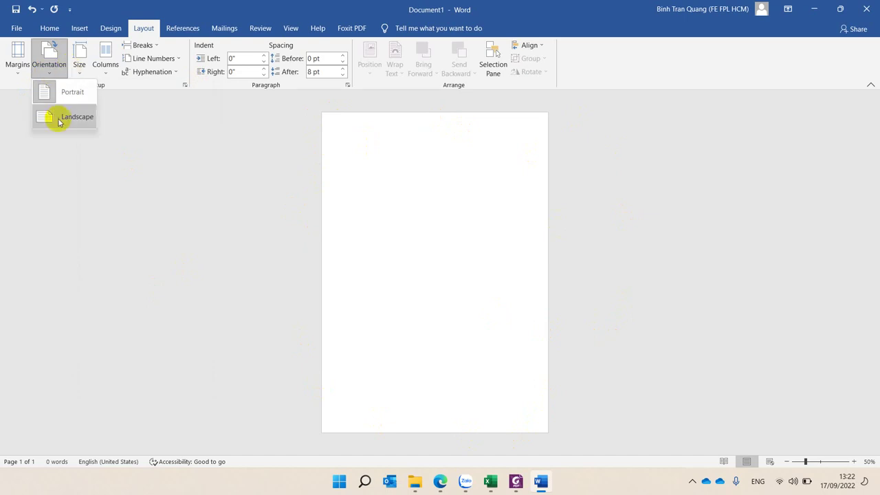
click(110, 120)
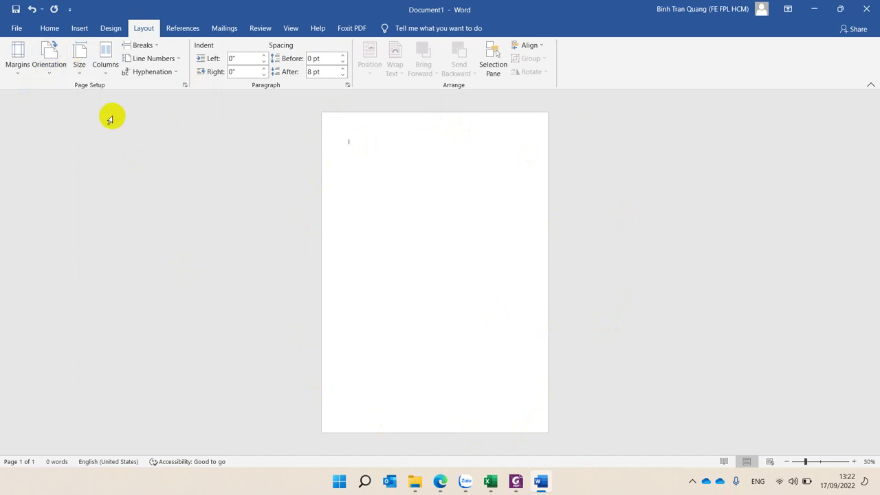
- Look over the Margins presets, then go to the File start screen
click(18, 72)
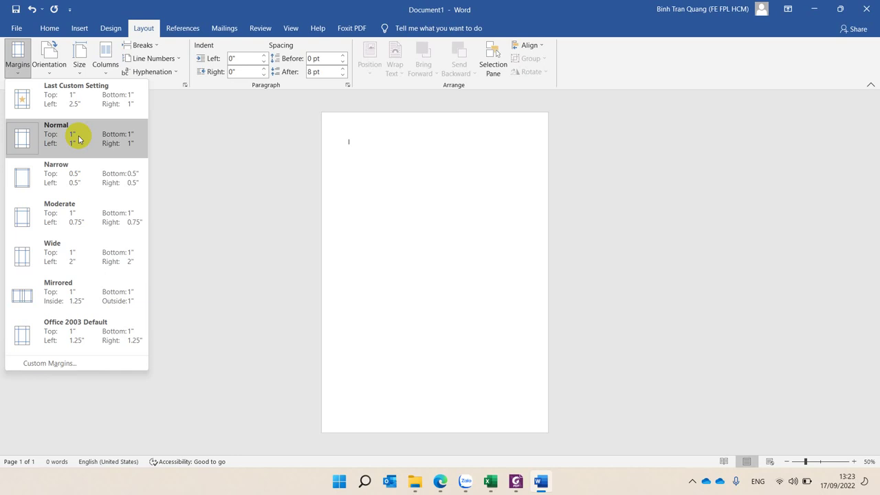
click(15, 29)
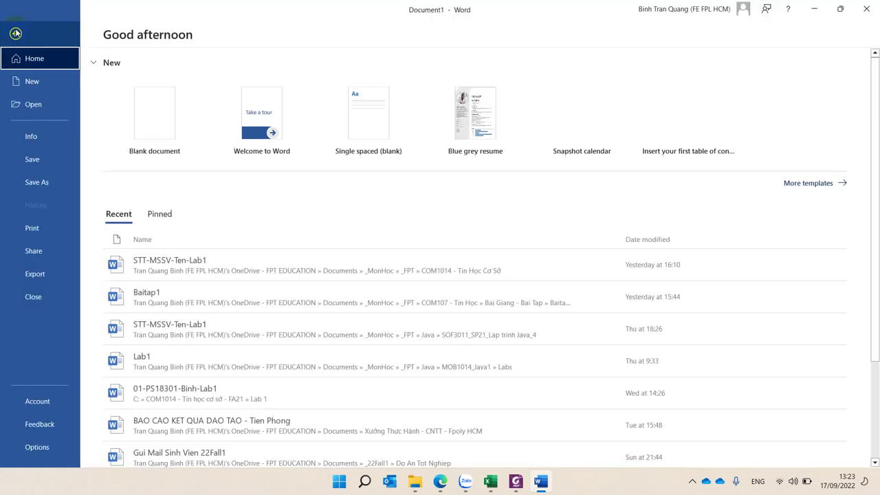
- Open Word Options on Advanced and scroll to the Display measurement units, currently Inches
click(16, 33)
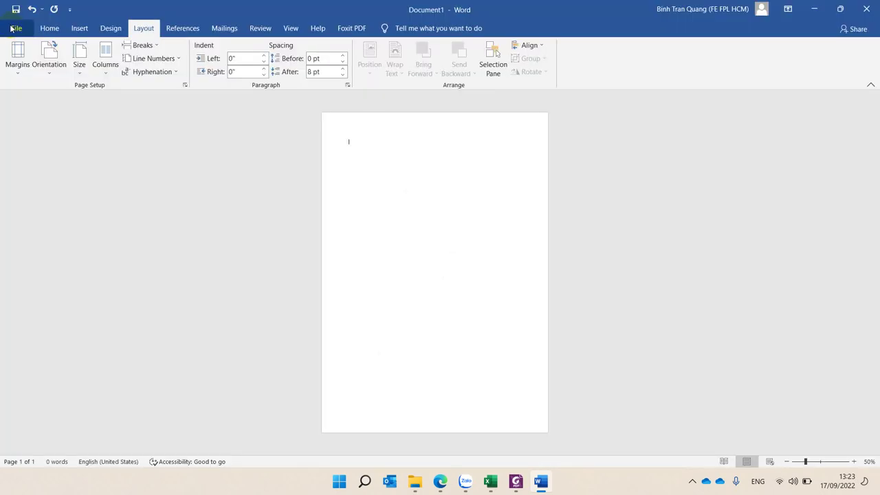
click(15, 29)
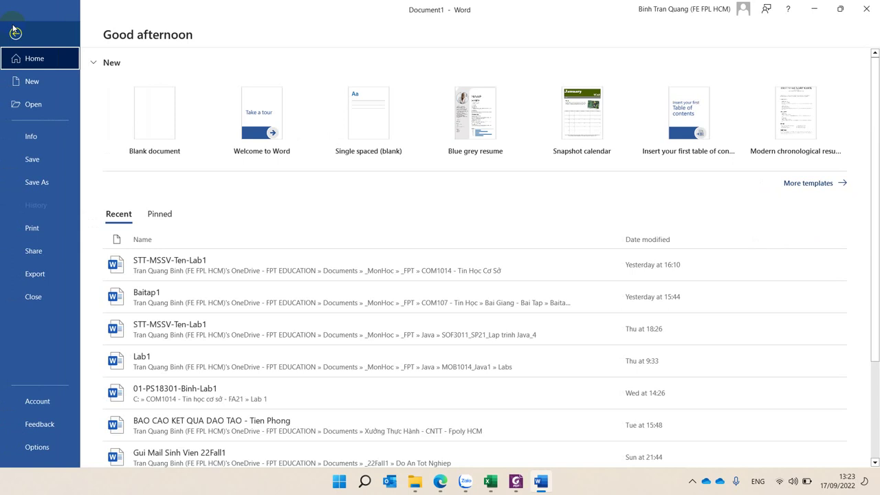
click(38, 449)
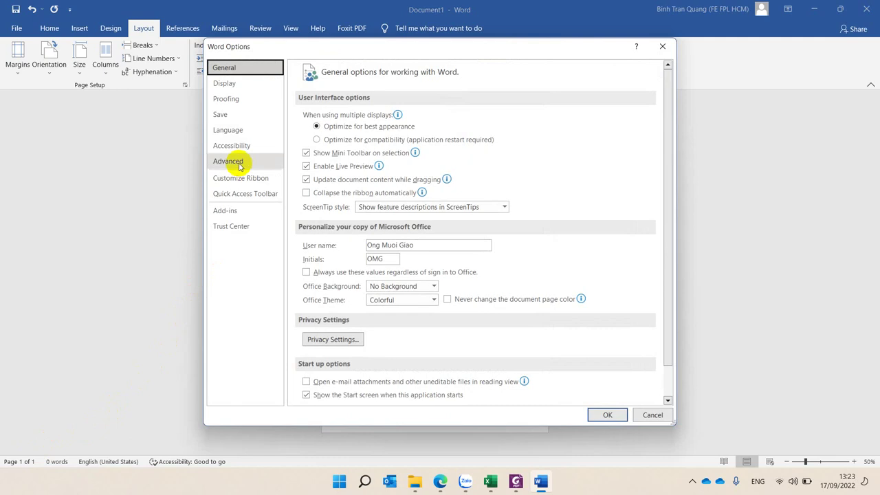
click(240, 166)
scroll(544, 277, down, 3)
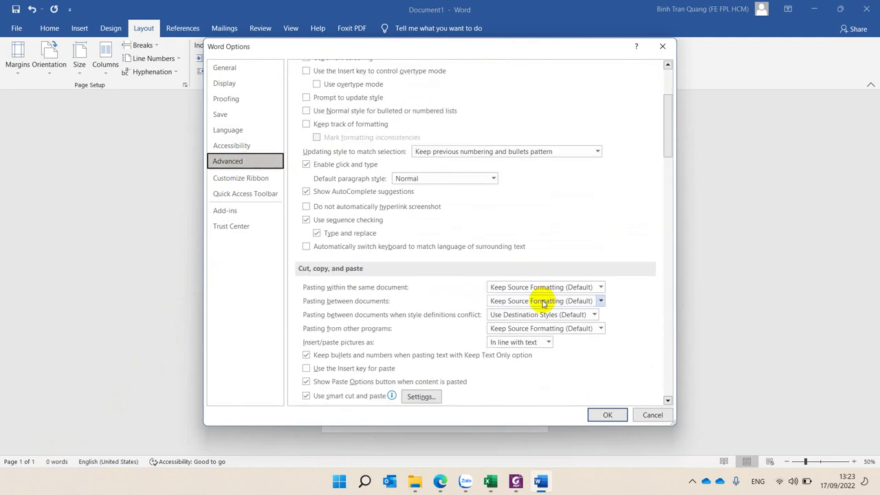
scroll(543, 302, down, 3)
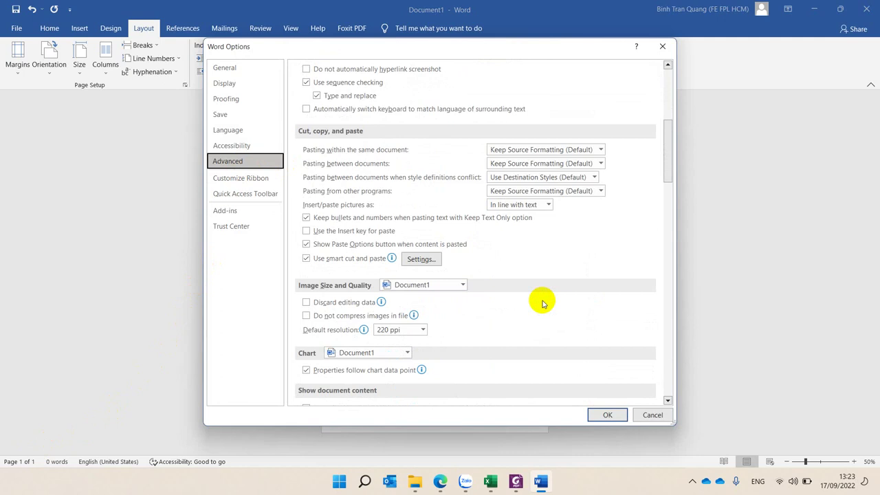
scroll(543, 303, down, 2)
scroll(542, 303, down, 1)
scroll(543, 303, down, 3)
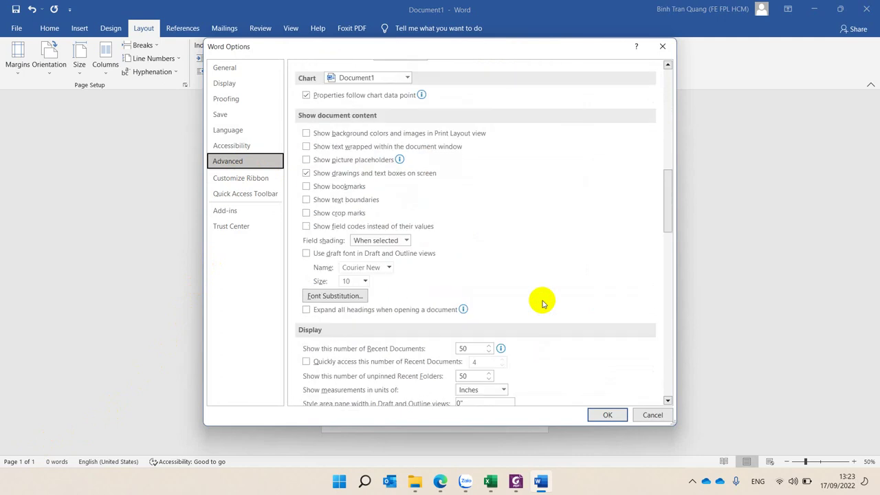
scroll(543, 303, down, 2)
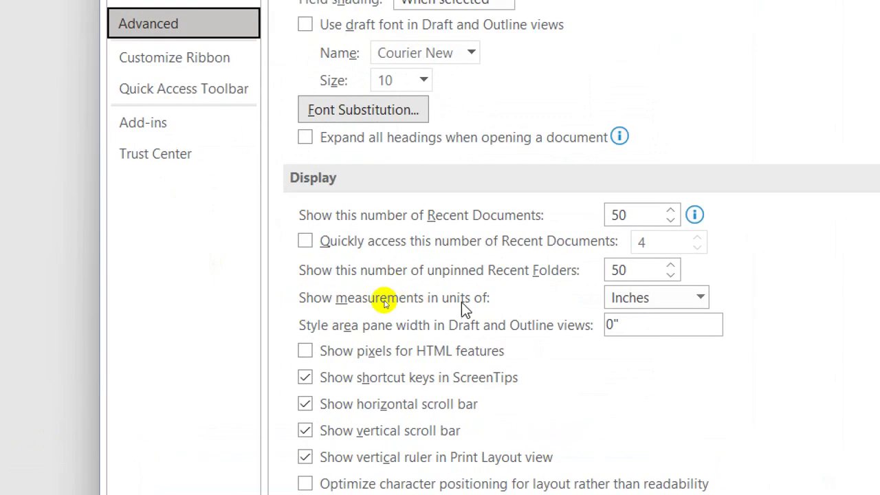
- Change the measurement units from Inches to Millimeters and apply the options
click(701, 298)
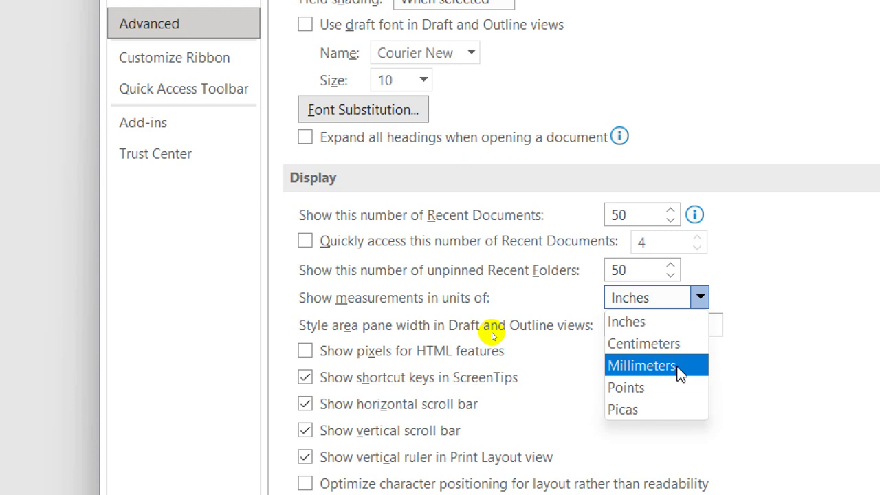
click(620, 372)
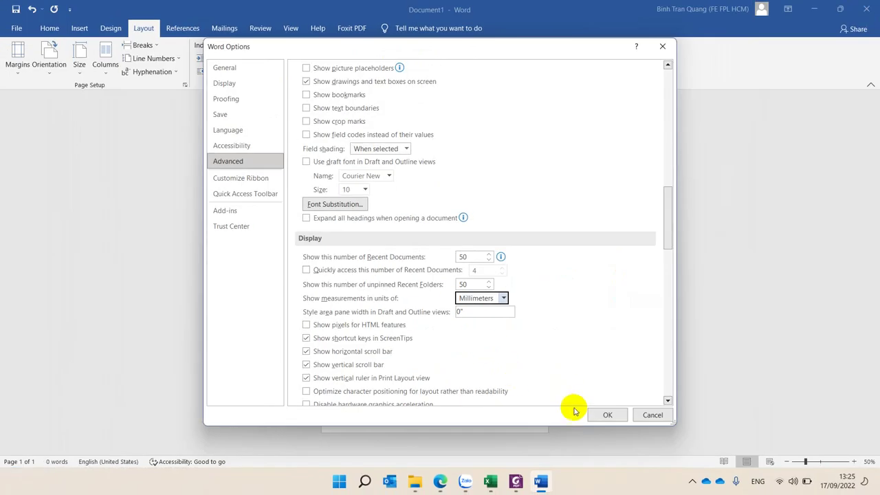
click(599, 414)
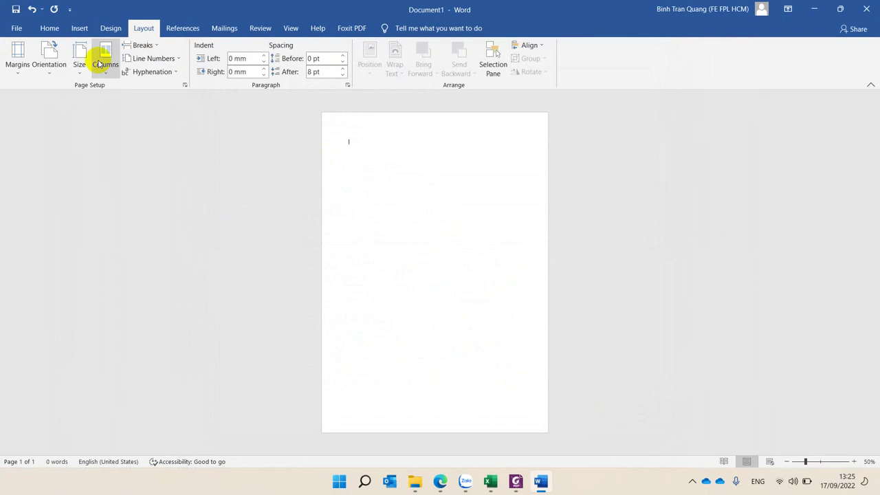
- Open Page Setup via Custom Margins, showing 25.4 mm margins and 0 mm gutter
click(24, 73)
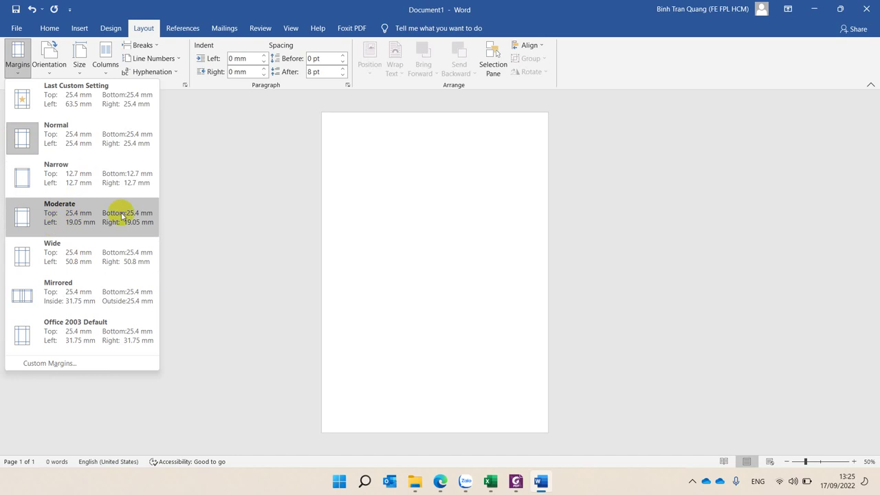
click(62, 363)
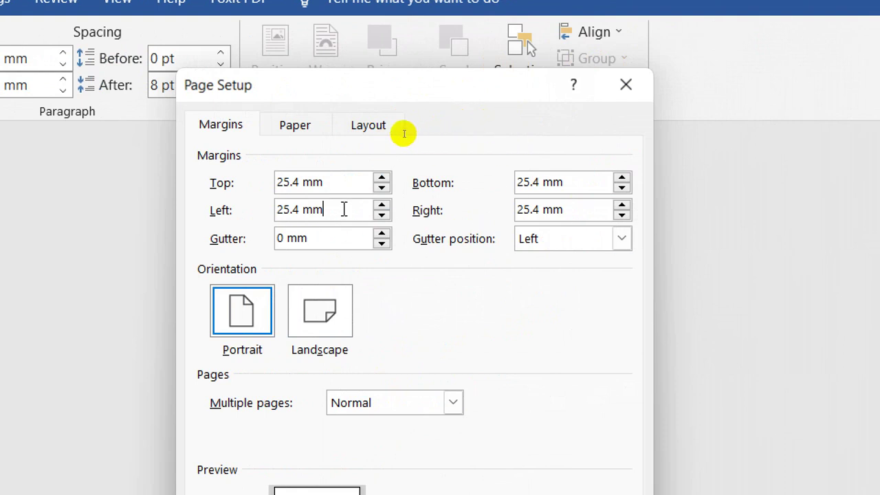
- Replace the right margin value with 20
drag(344, 209, 283, 220)
drag(667, 210, 497, 217)
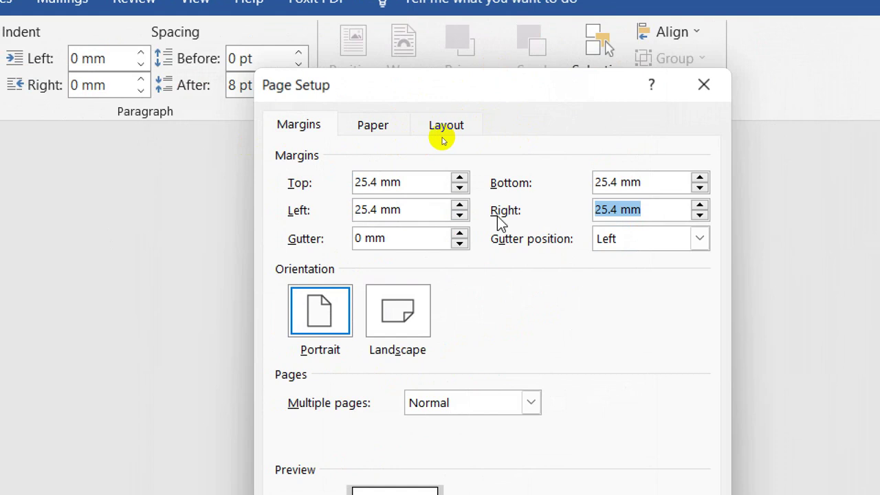
text(20)
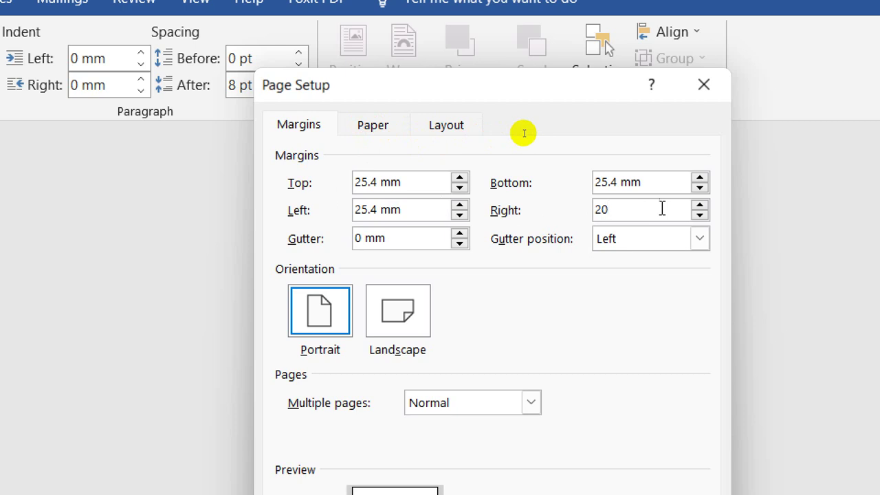
- Change the left margin to 20 to match the right
drag(432, 210, 347, 210)
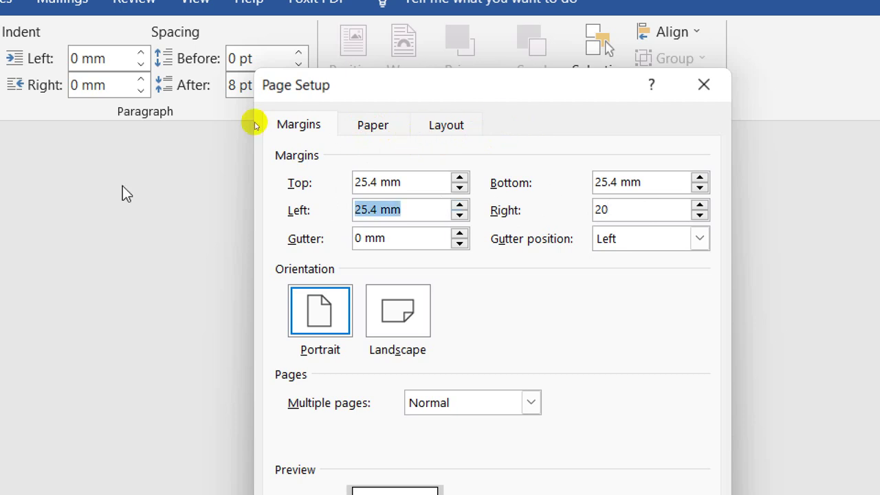
text(20)
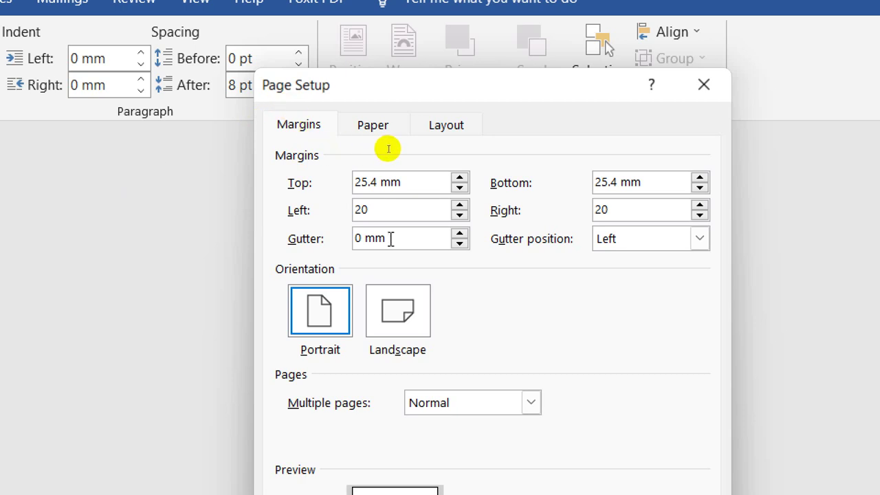
- Set the left-positioned gutter to 10
drag(390, 239, 355, 238)
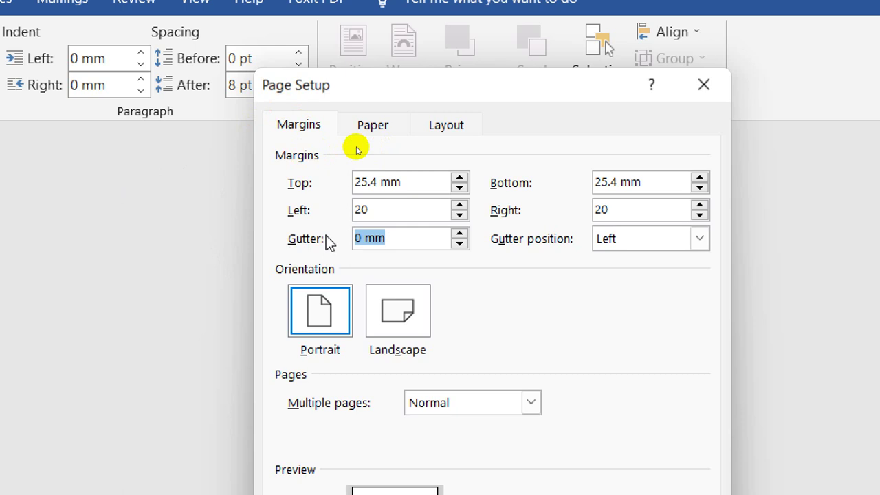
text(10)
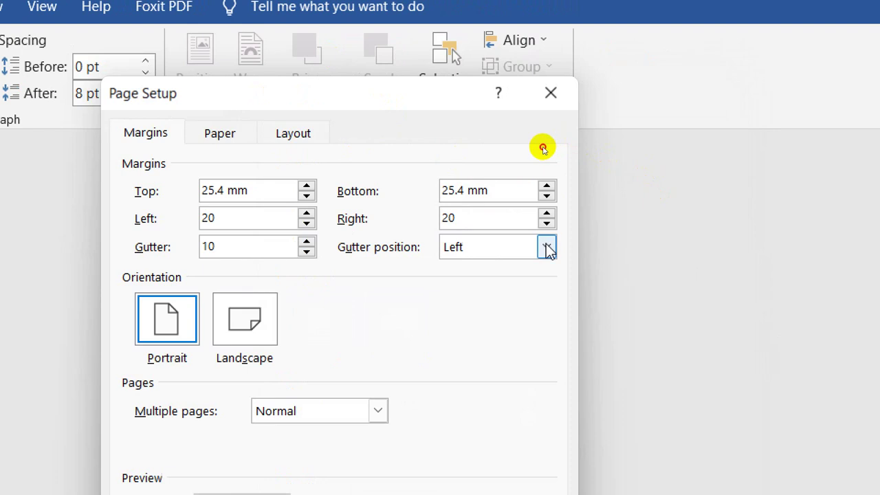
click(547, 247)
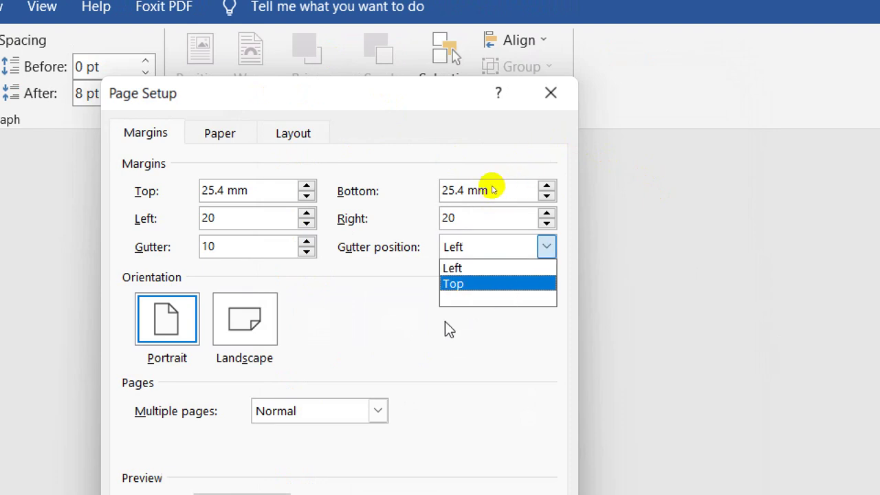
click(437, 287)
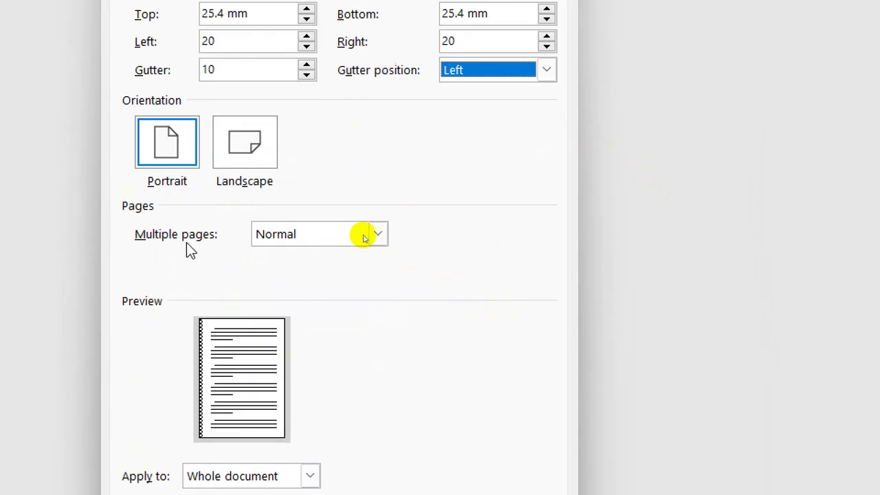
- Keep the Multiple pages layout on Normal
click(340, 238)
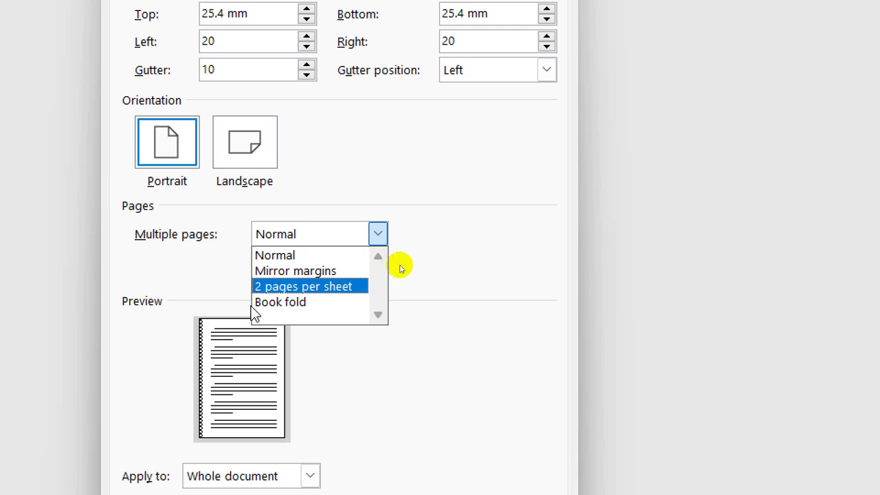
click(326, 255)
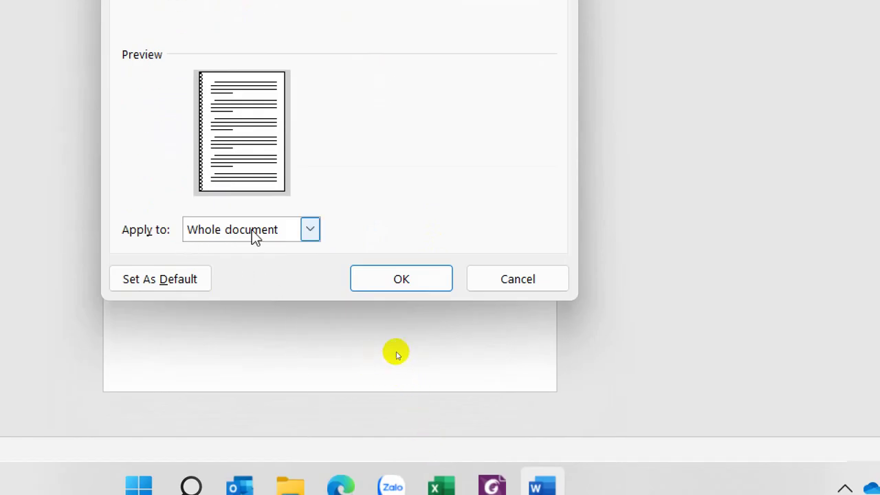
- Apply the setup to the whole document and save it as the Normal template default
click(310, 231)
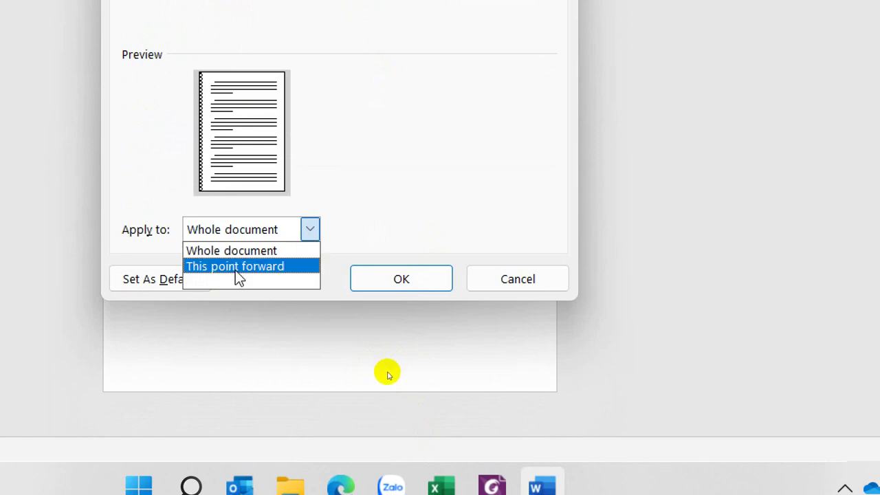
click(349, 194)
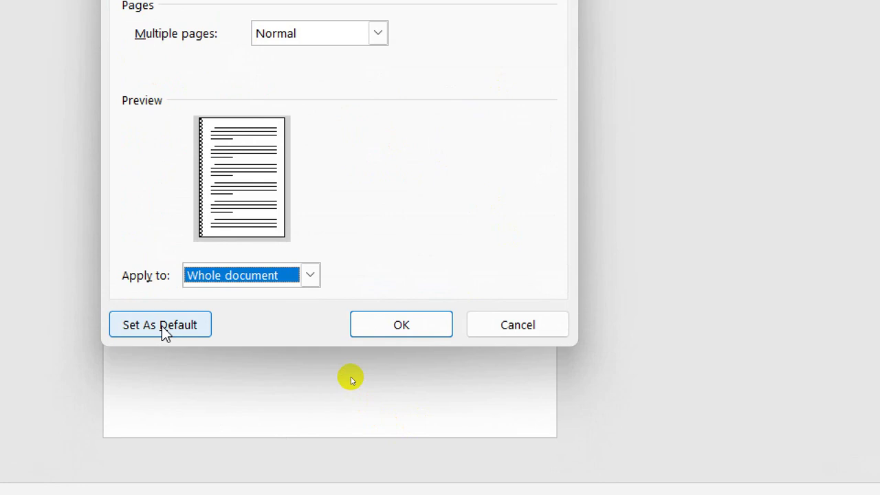
click(162, 326)
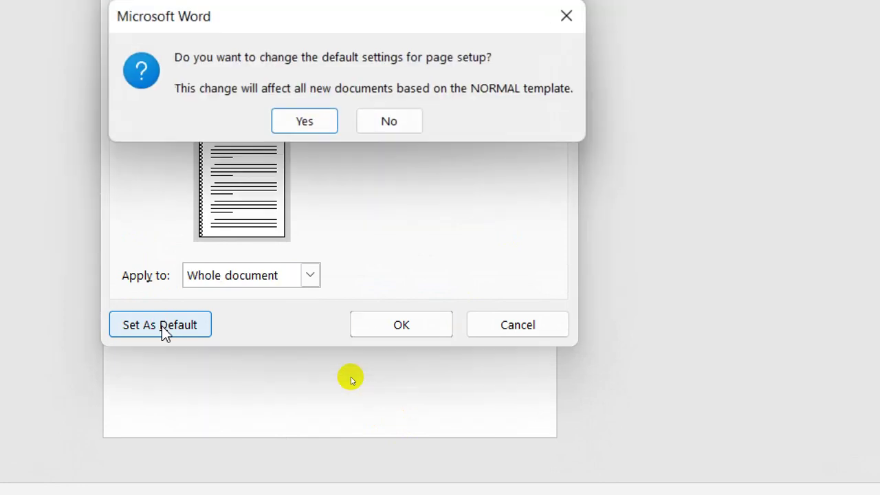
click(298, 130)
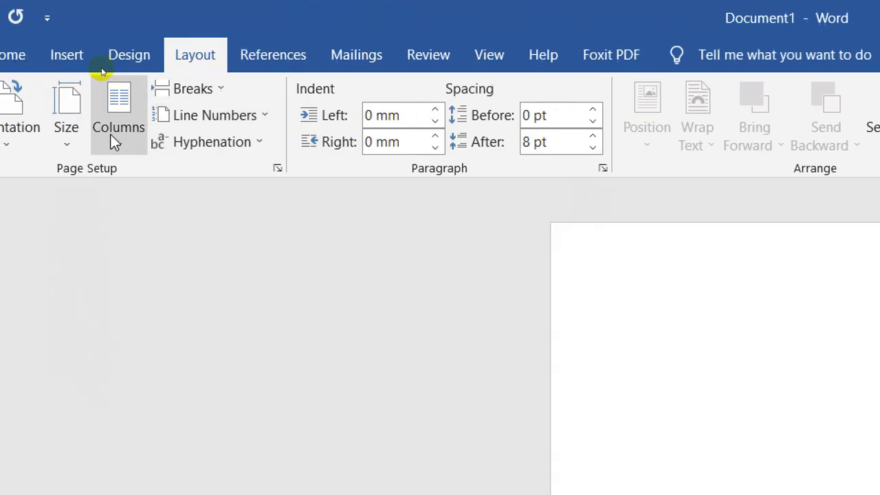
- Confirm the Last Custom margins (25.4 mm top/bottom, 20 mm left/right), then show the hidden-icons tray
click(38, 136)
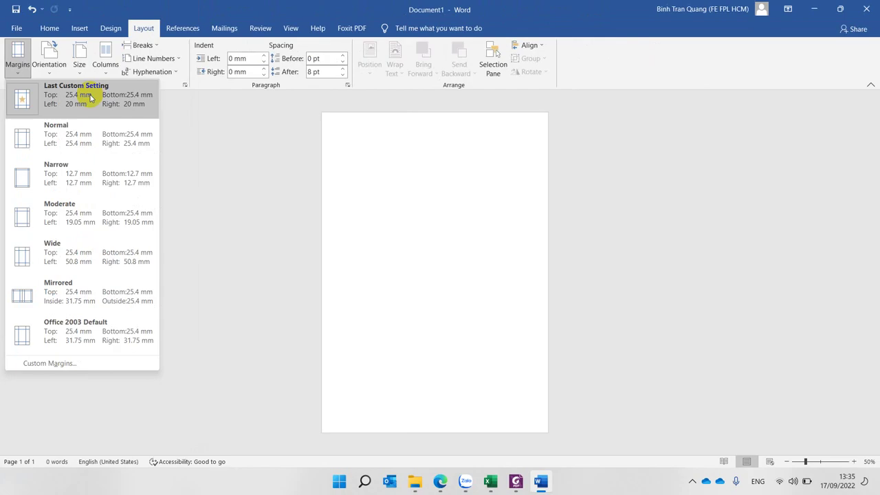
click(213, 121)
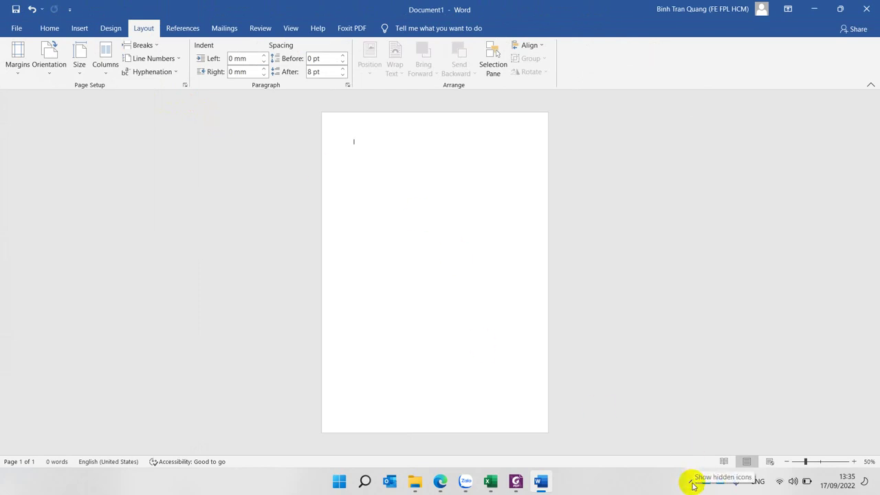
click(691, 483)
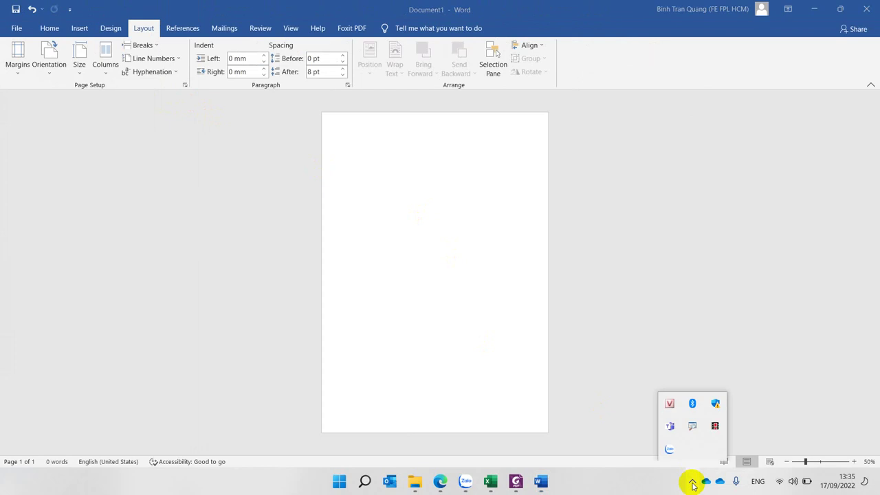